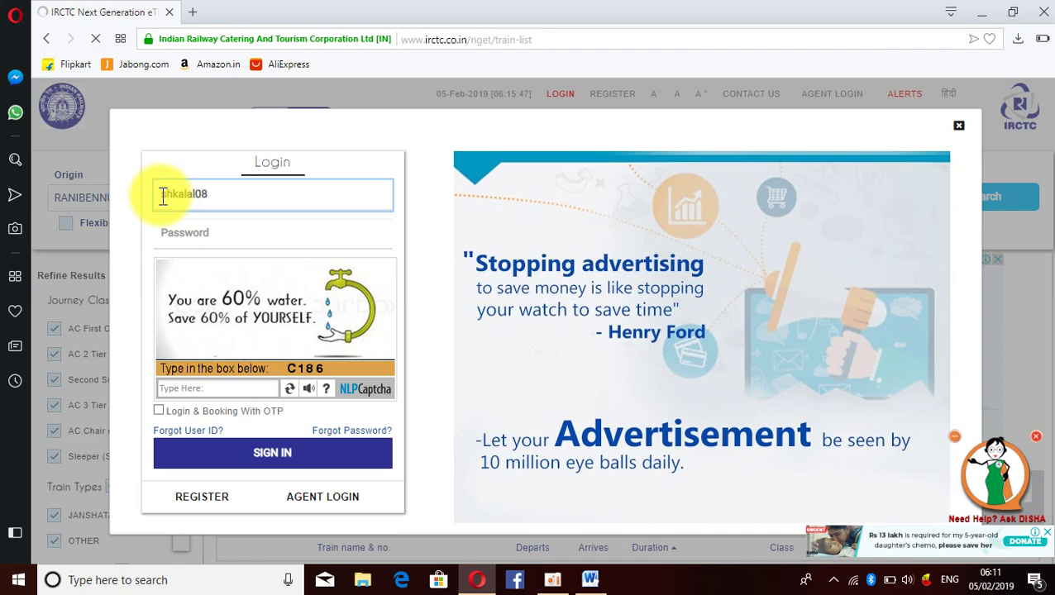
Sign in to IRCTC with the account password and the login captcha code.
left_click(167, 235)
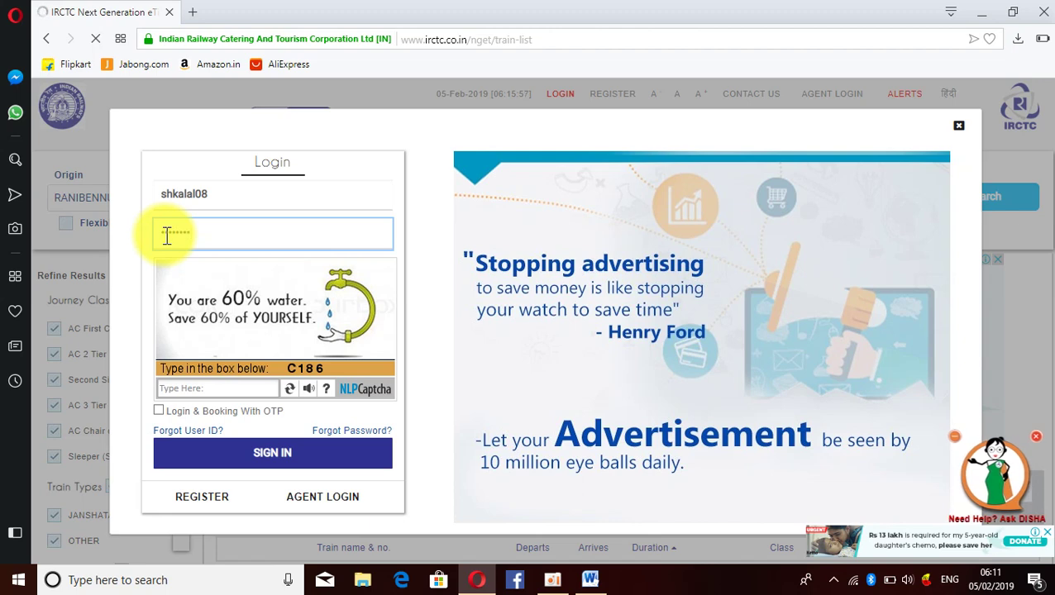
left_click(166, 236)
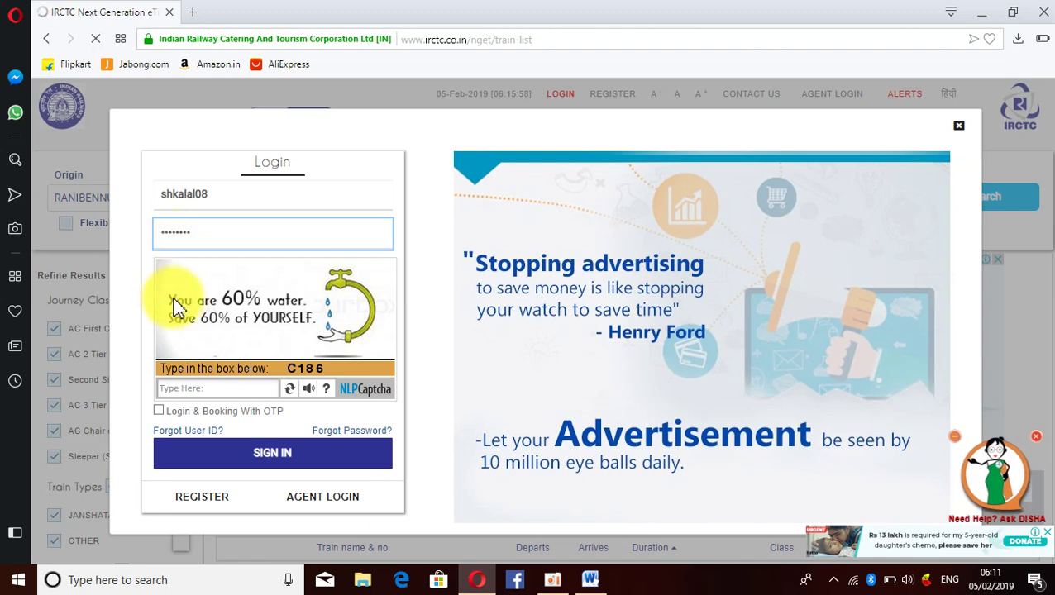
left_click(168, 390)
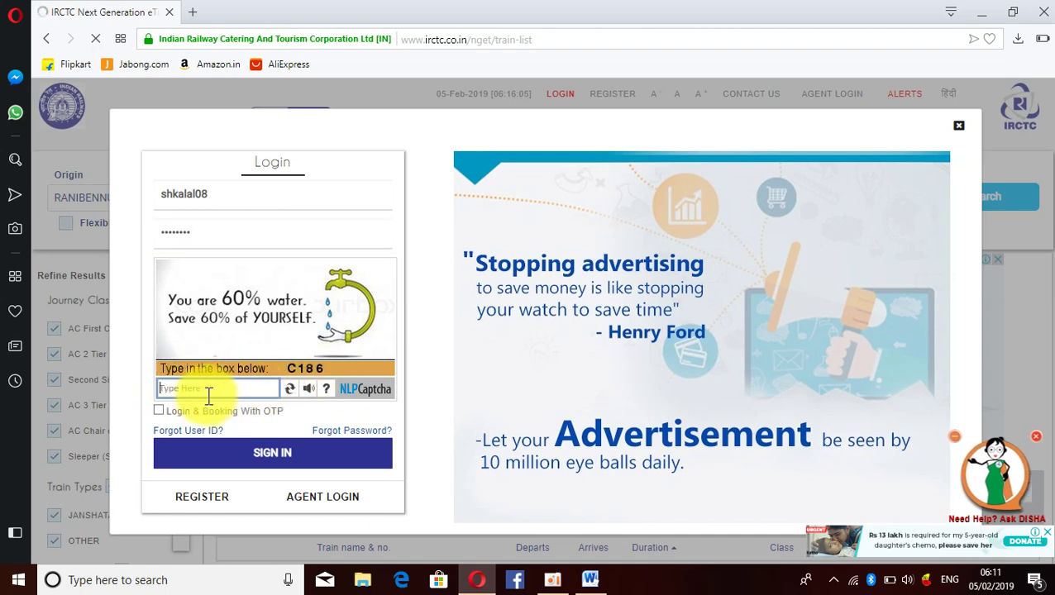
type("c186")
left_click(272, 465)
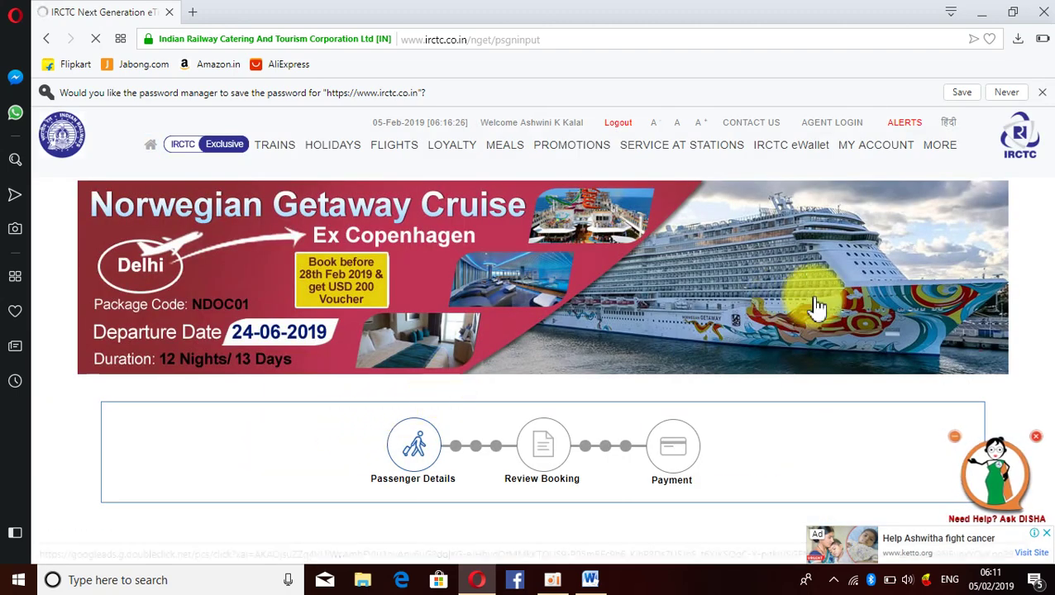
Scroll down to the empty passenger row for Jan Shatabdi Exp (12080) on 28 Feb 2019.
scroll(1043, 176, "down", 1)
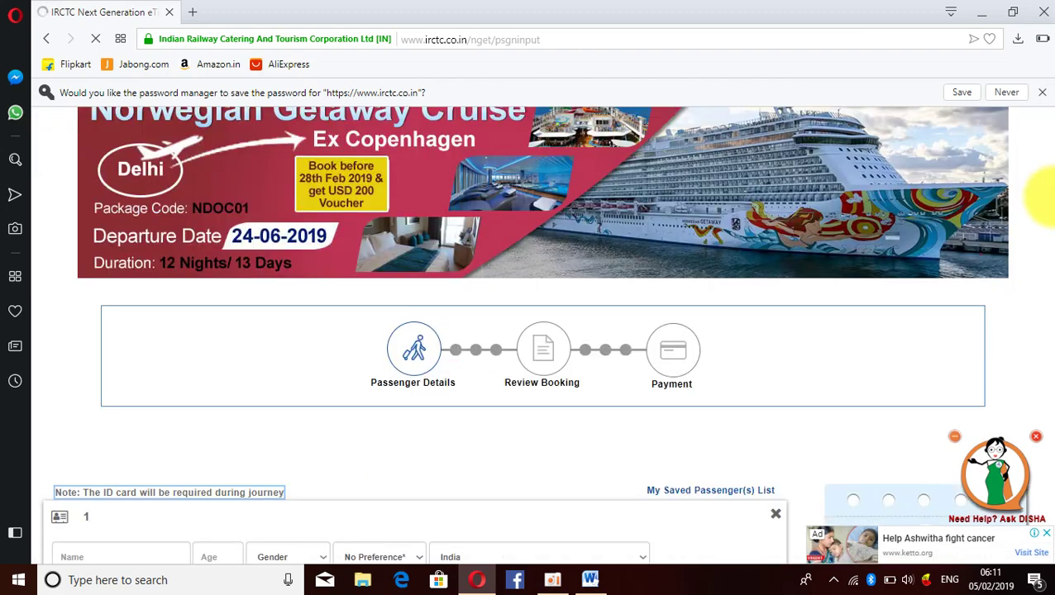
scroll(1045, 198, "up", 1)
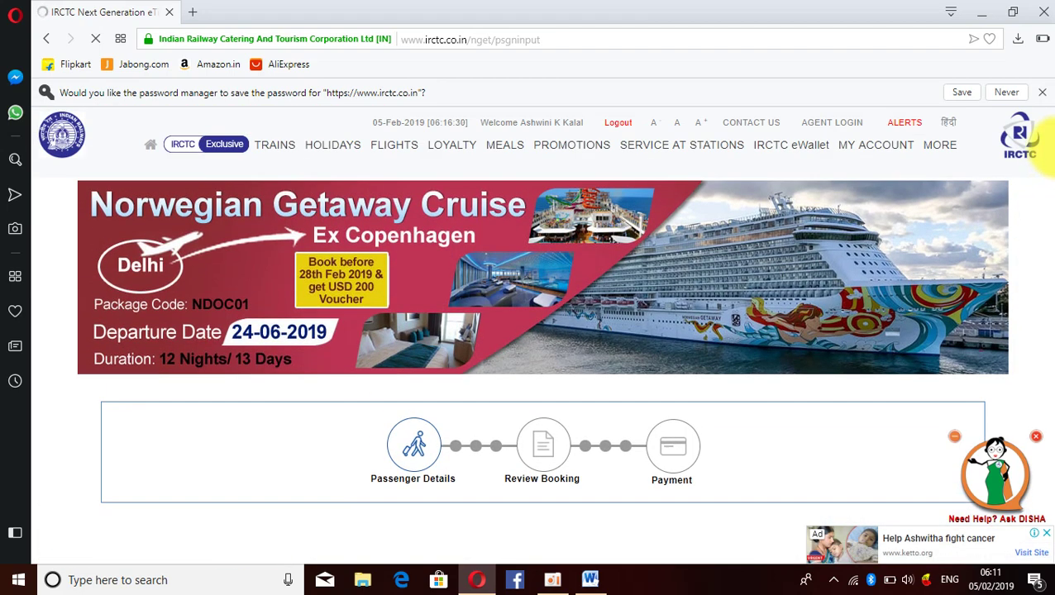
scroll(1045, 166, "down", 2)
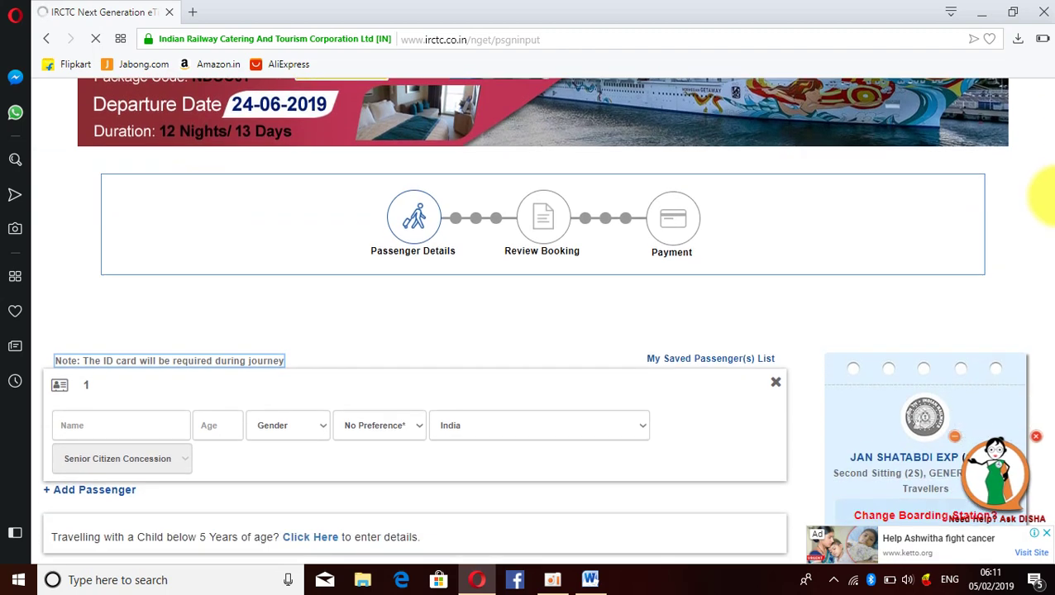
scroll(1044, 199, "down", 1)
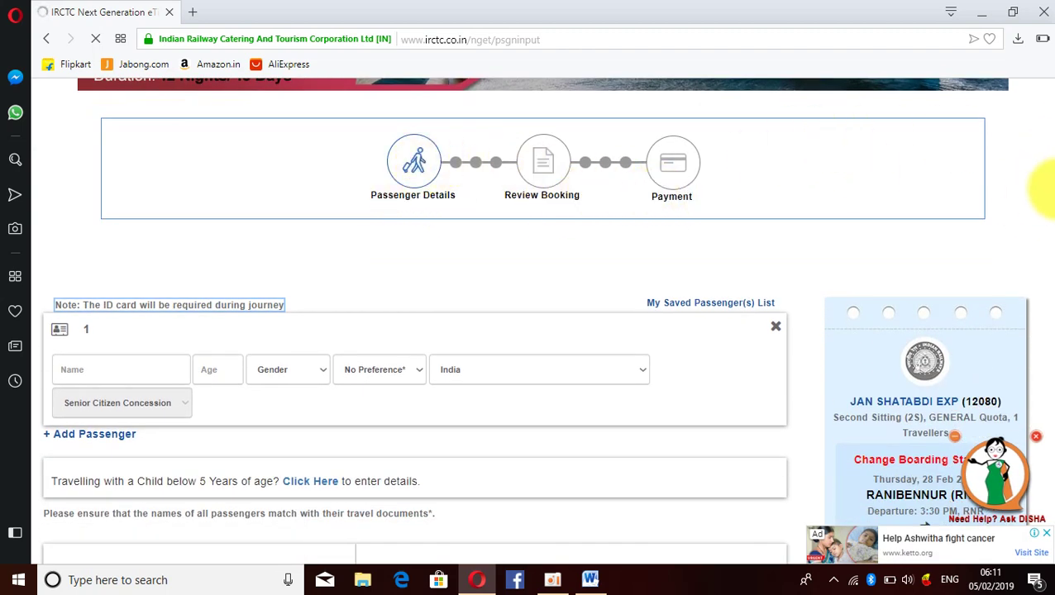
scroll(1043, 194, "down", 2)
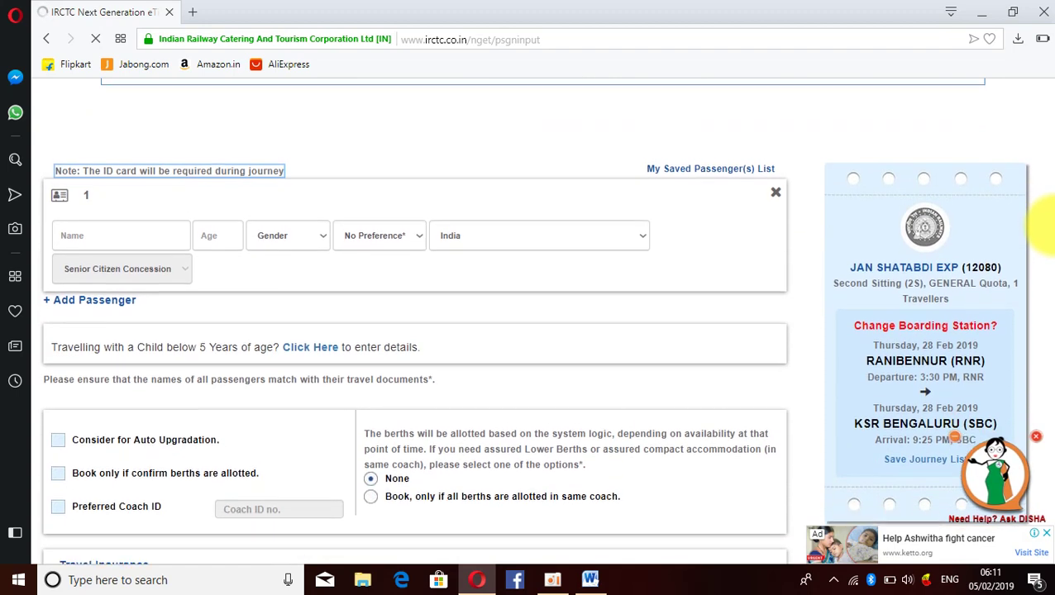
scroll(1044, 224, "down", 1)
scroll(1043, 244, "down", 1)
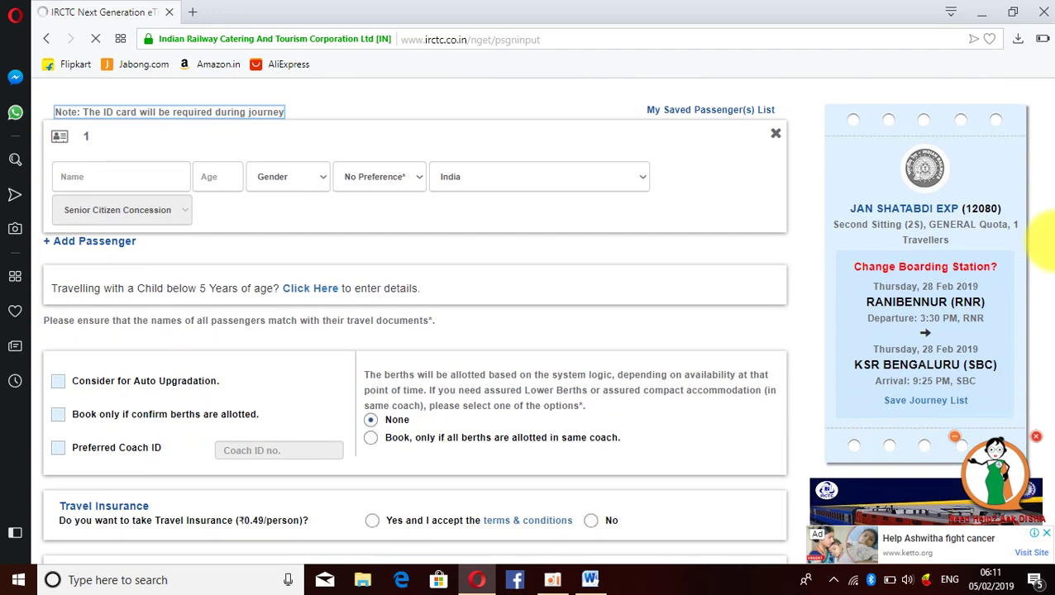
scroll(1047, 240, "up", 1)
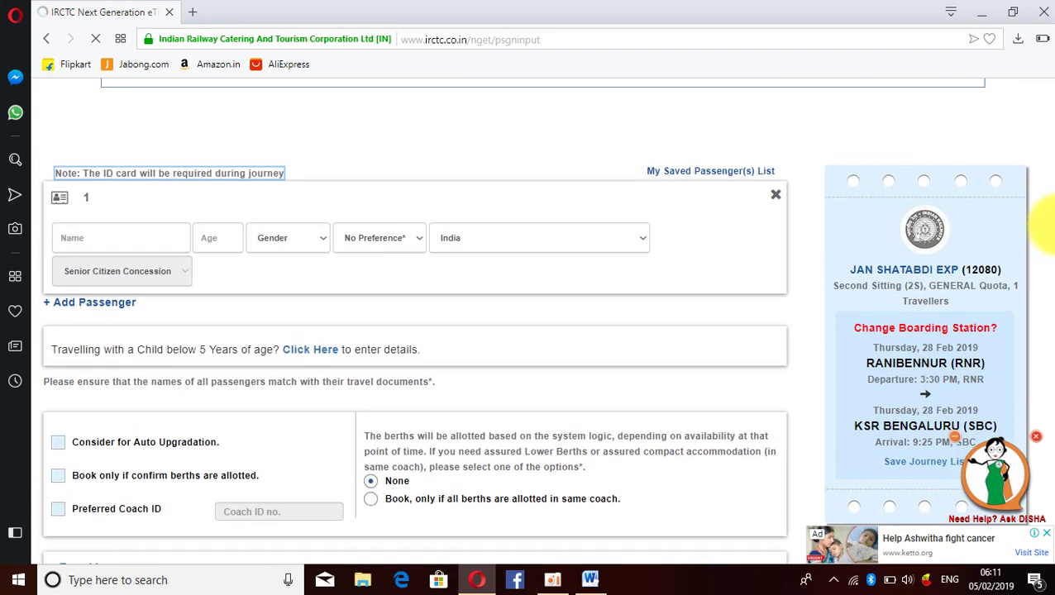
Enter the first passenger's name, with age 35 and gender Male.
left_click(88, 240)
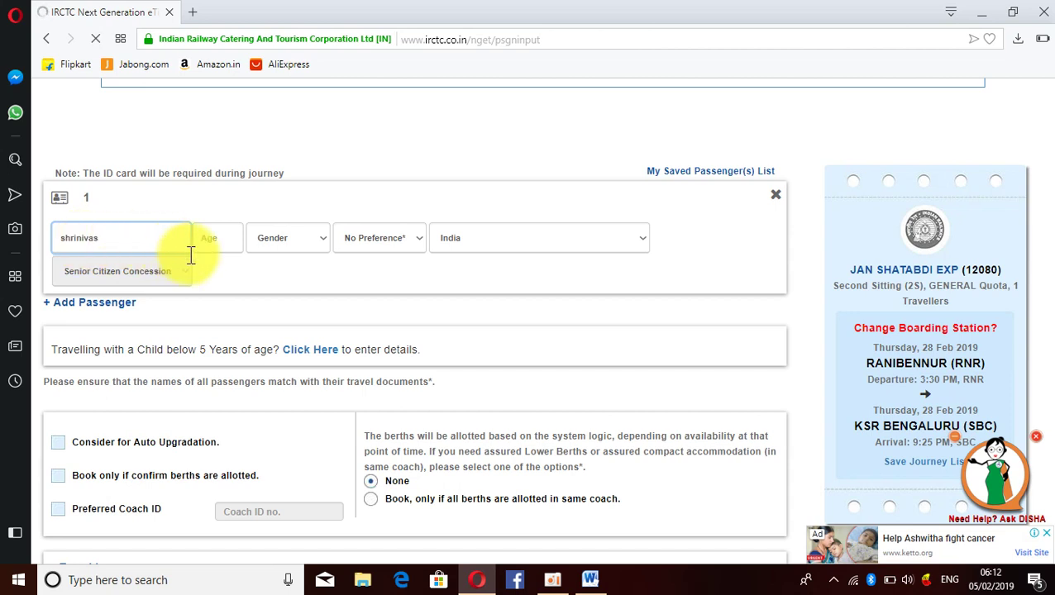
left_click(232, 246)
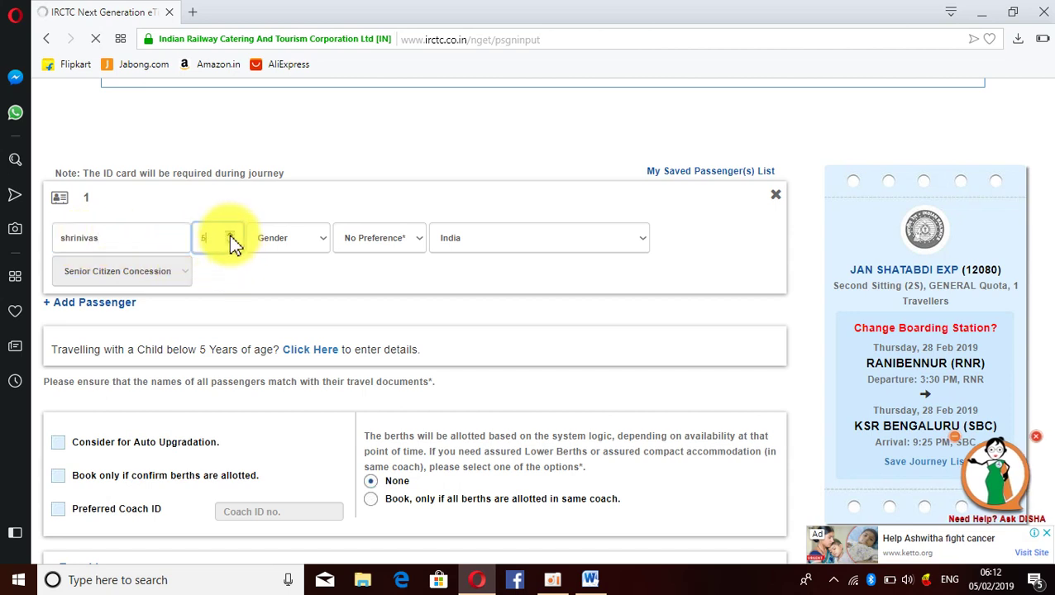
left_click(231, 235)
left_click(231, 234)
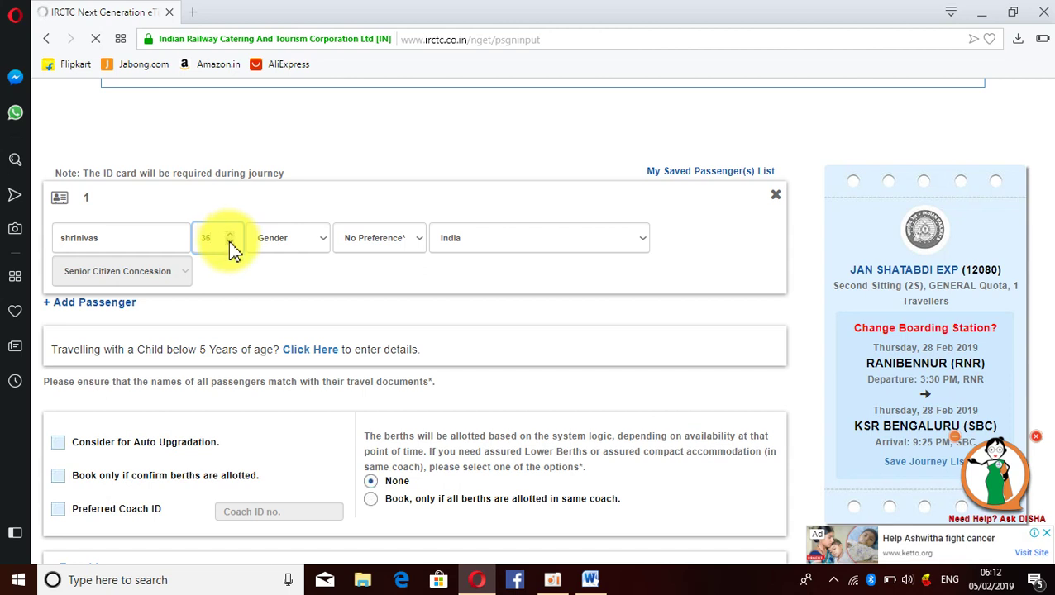
left_click(231, 246)
left_click(321, 238)
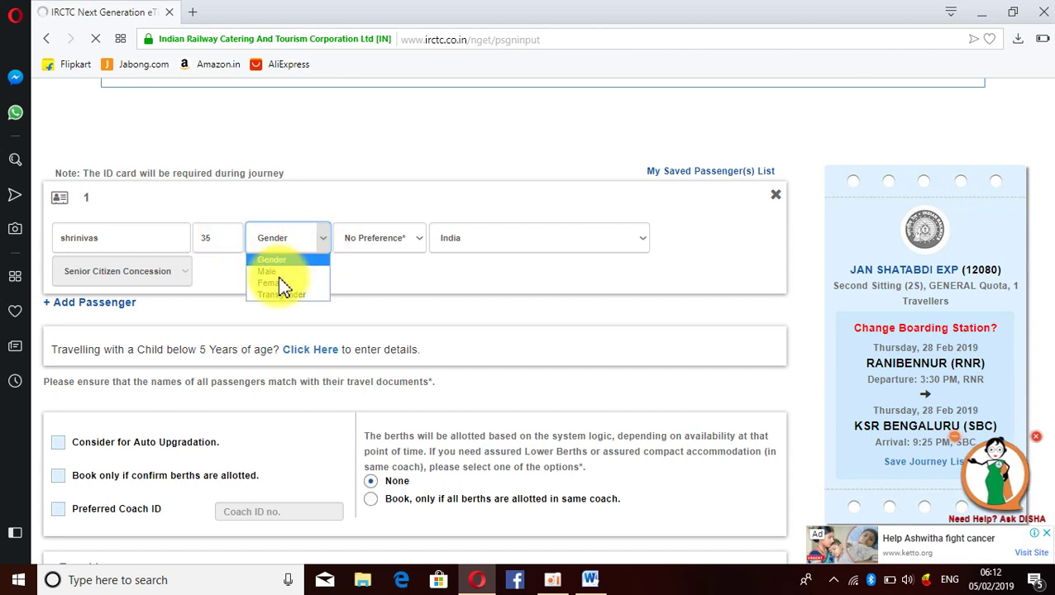
left_click(282, 274)
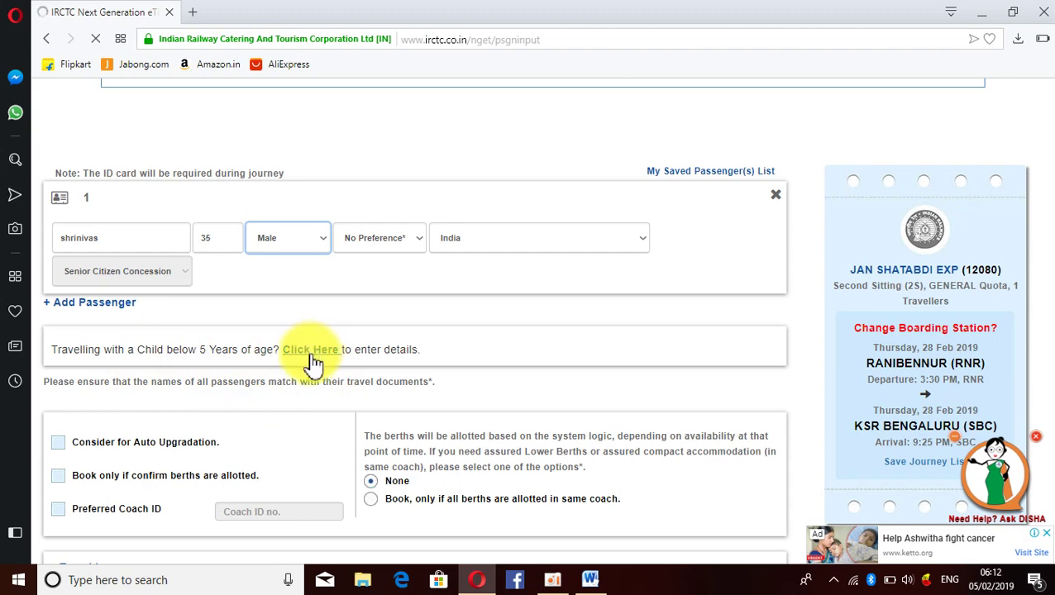
left_click_drag(1048, 241, 1048, 309)
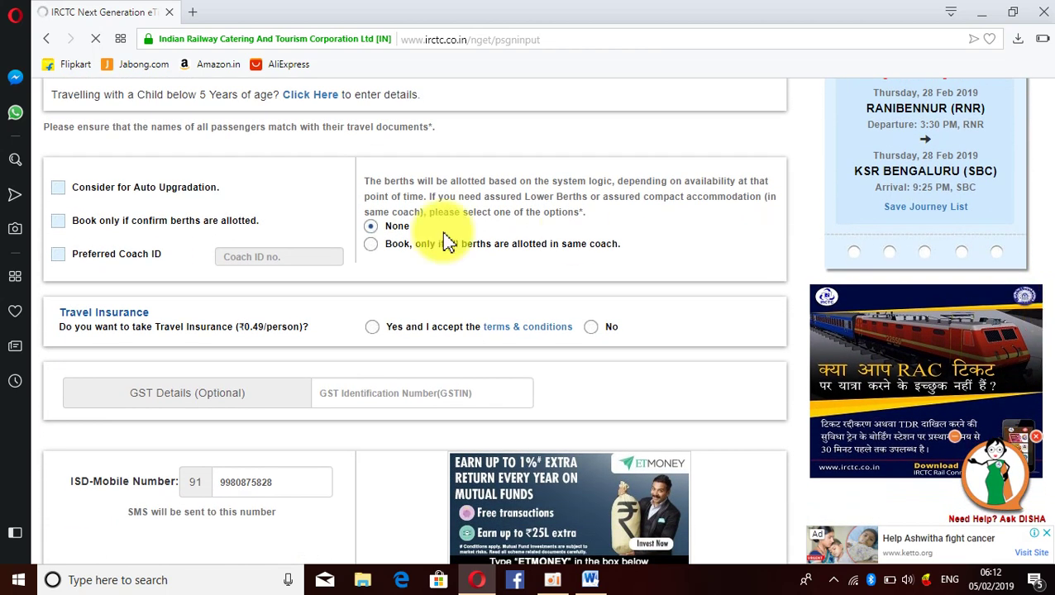
Book only if confirmed berths are allotted in one coach, with travel insurance set to Yes.
left_click(58, 221)
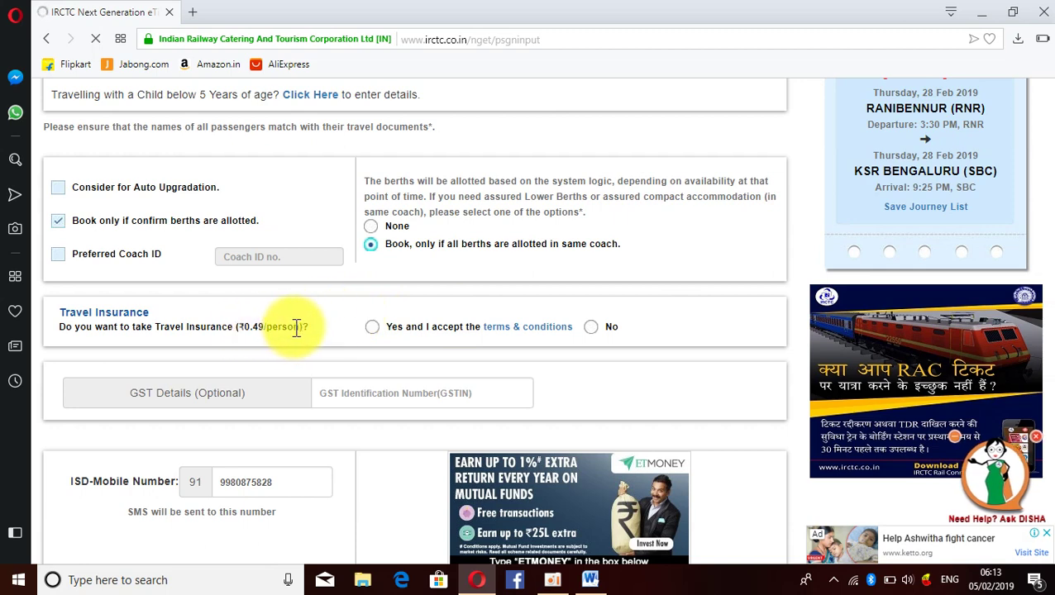
left_click(370, 331)
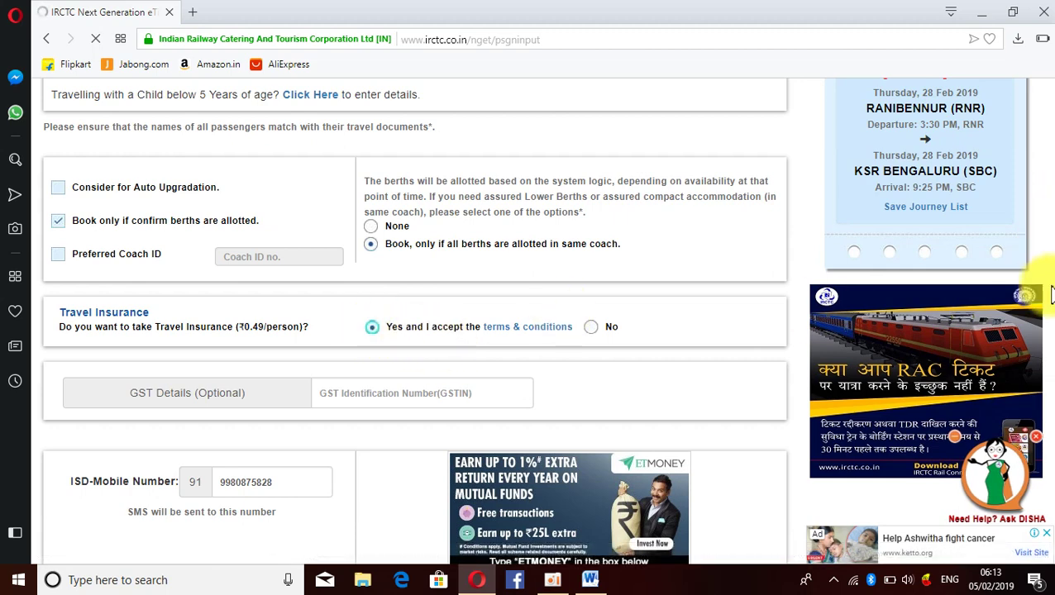
scroll(1044, 315, "down", 3)
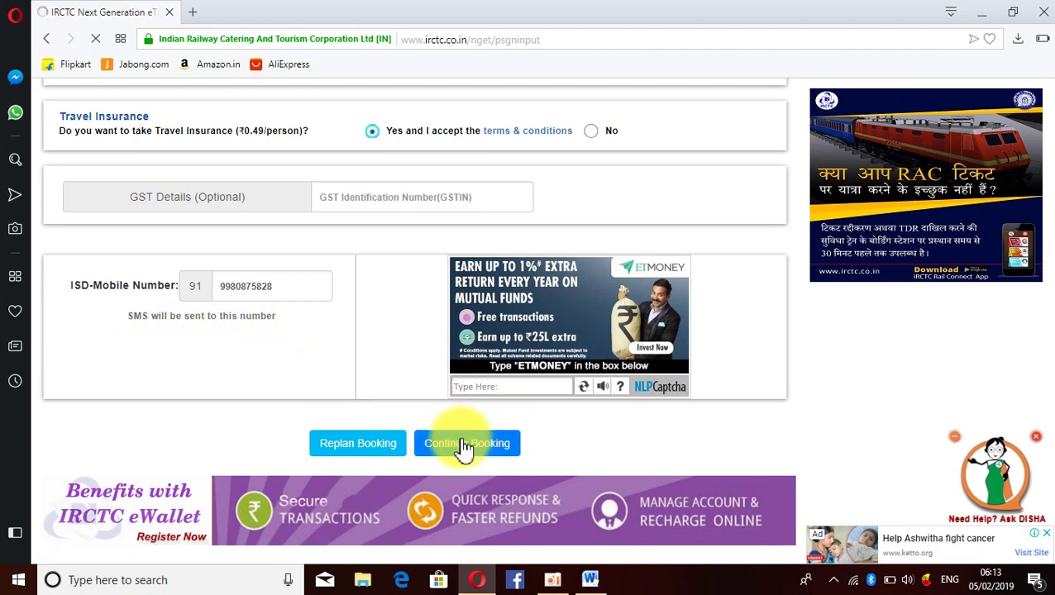
Answer the booking captcha and submit the passenger details for review.
left_click(463, 386)
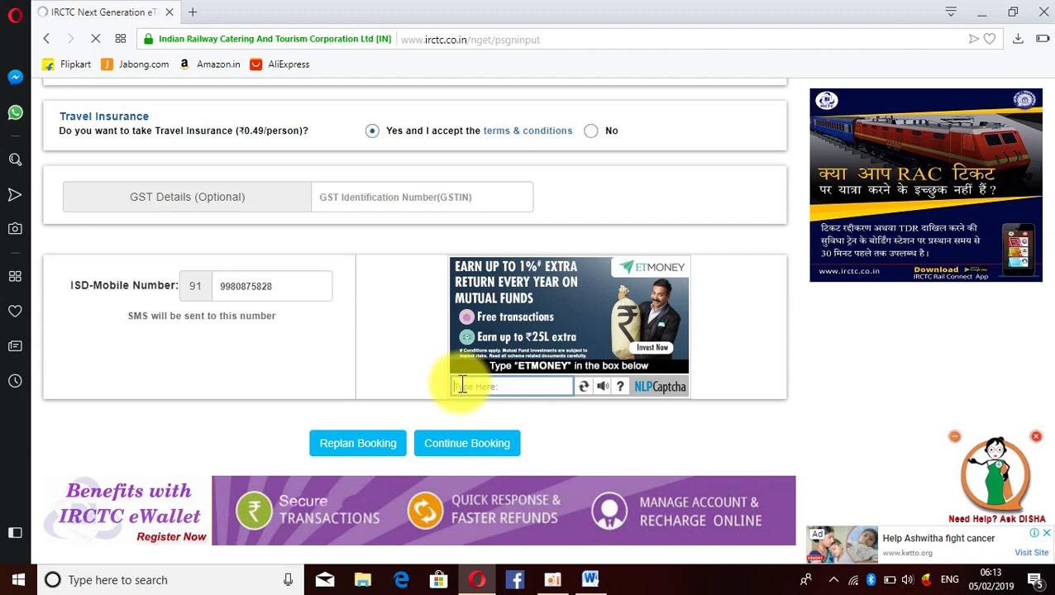
type("ETMONEY")
left_click(447, 452)
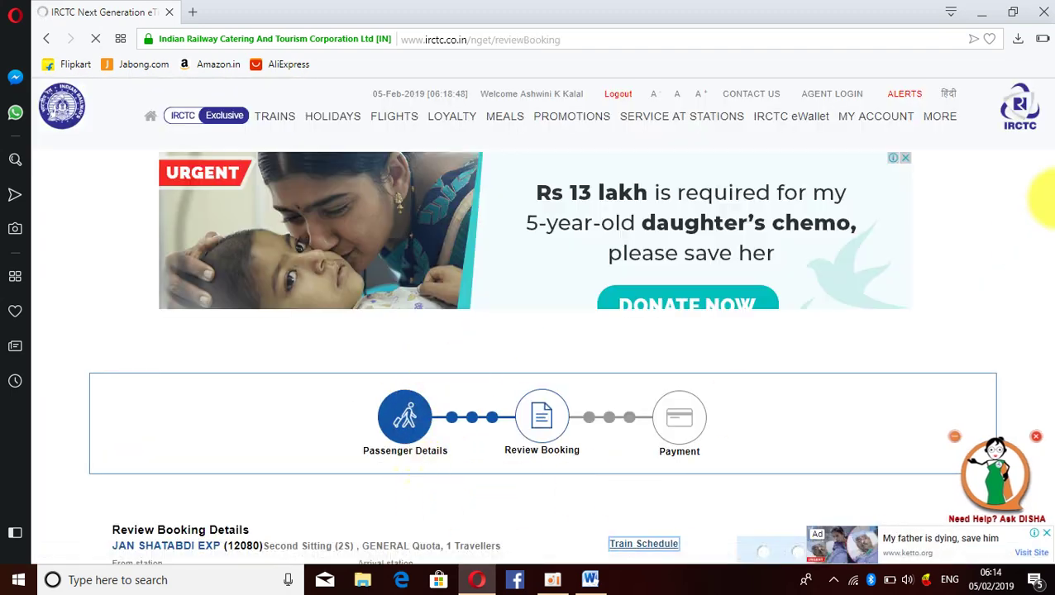
scroll(1042, 248, "down", 1)
scroll(1044, 240, "down", 2)
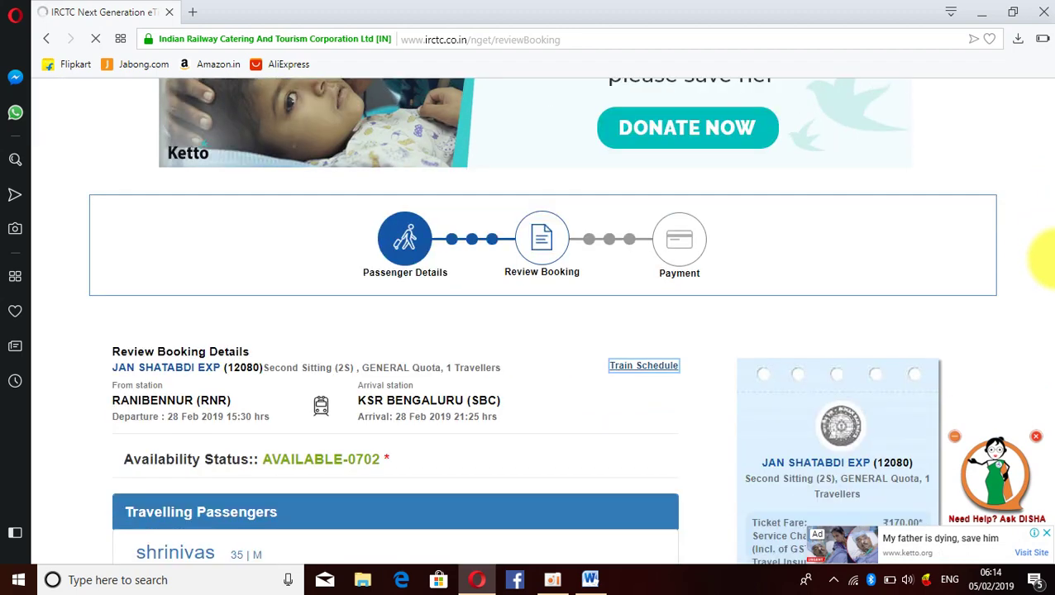
scroll(1046, 258, "down", 1)
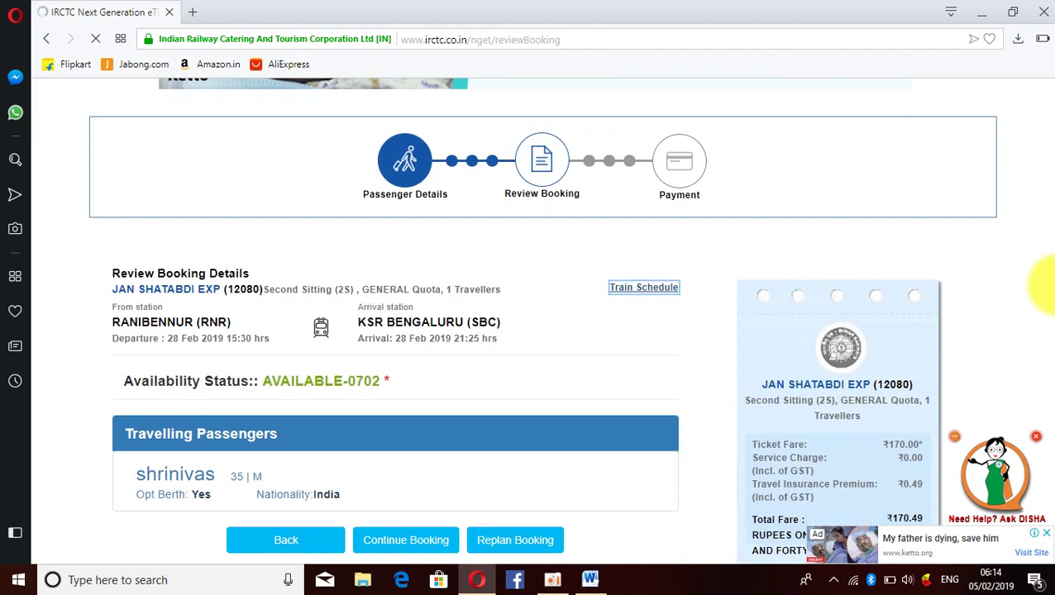
scroll(1048, 285, "down", 2)
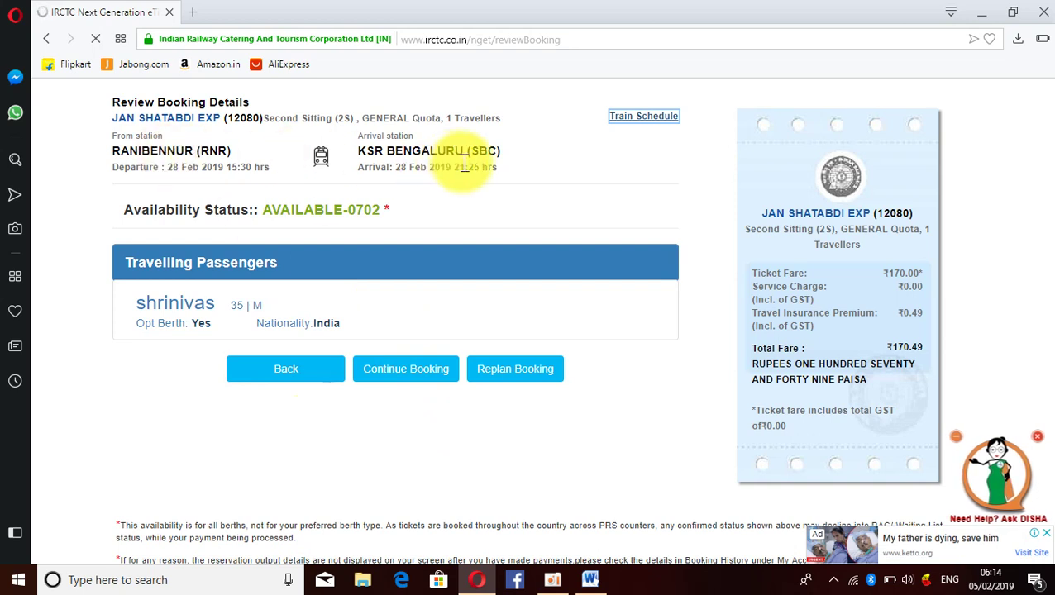
Continue past the booking review to the Payment Options list showing the ₹170.49 fare.
left_click(411, 374)
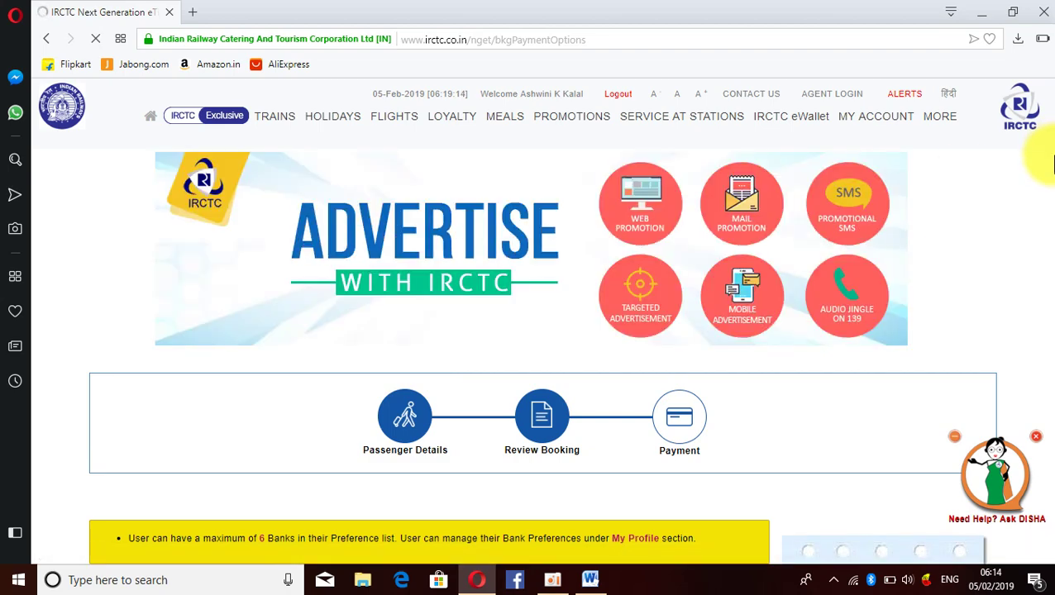
scroll(1044, 162, "down", 1)
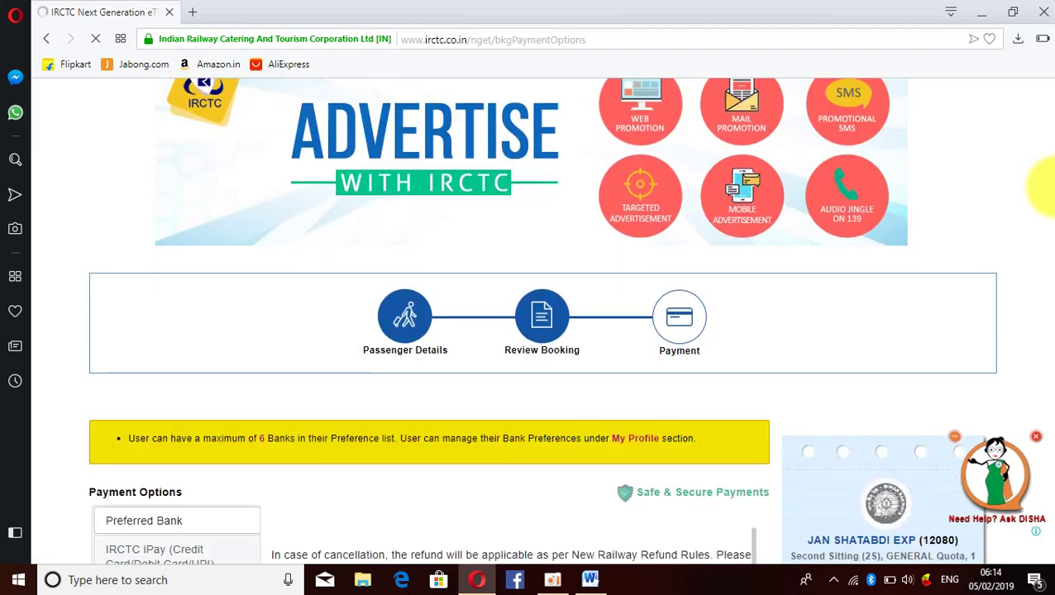
scroll(1045, 187, "down", 1)
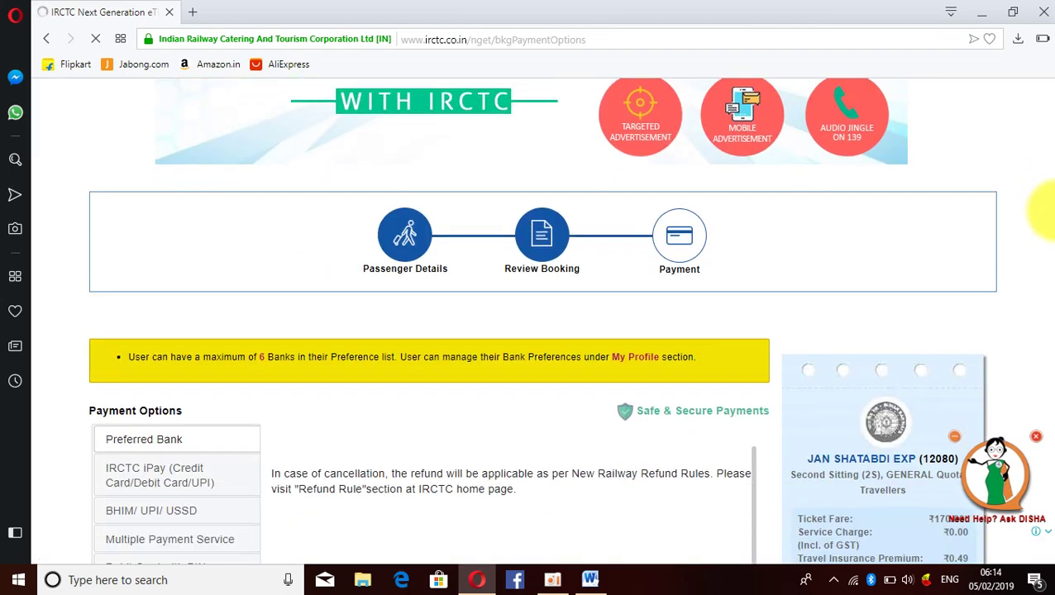
scroll(1047, 212, "down", 3)
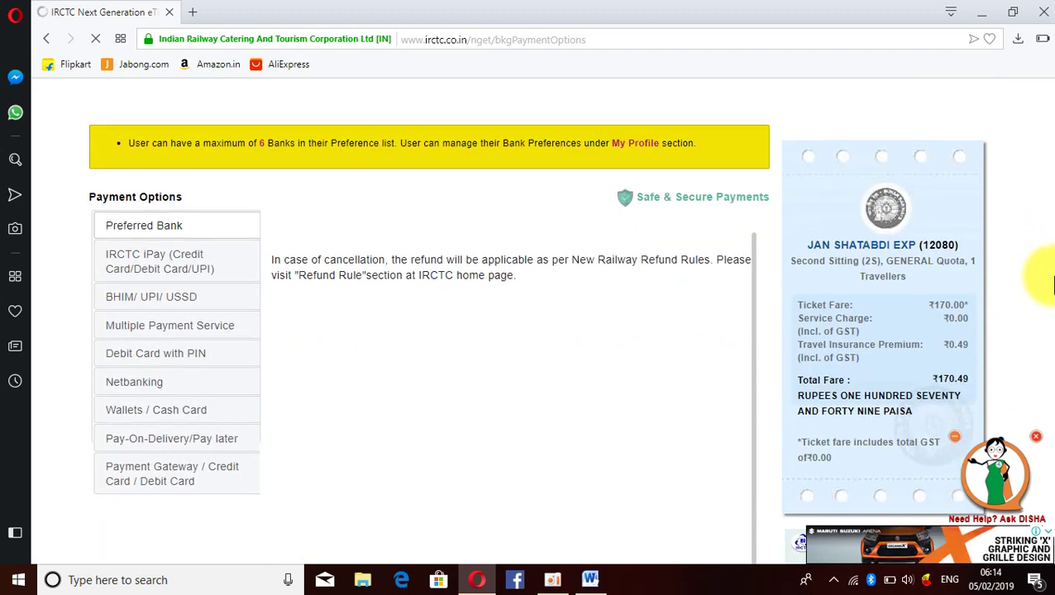
scroll(1052, 291, "down", 1)
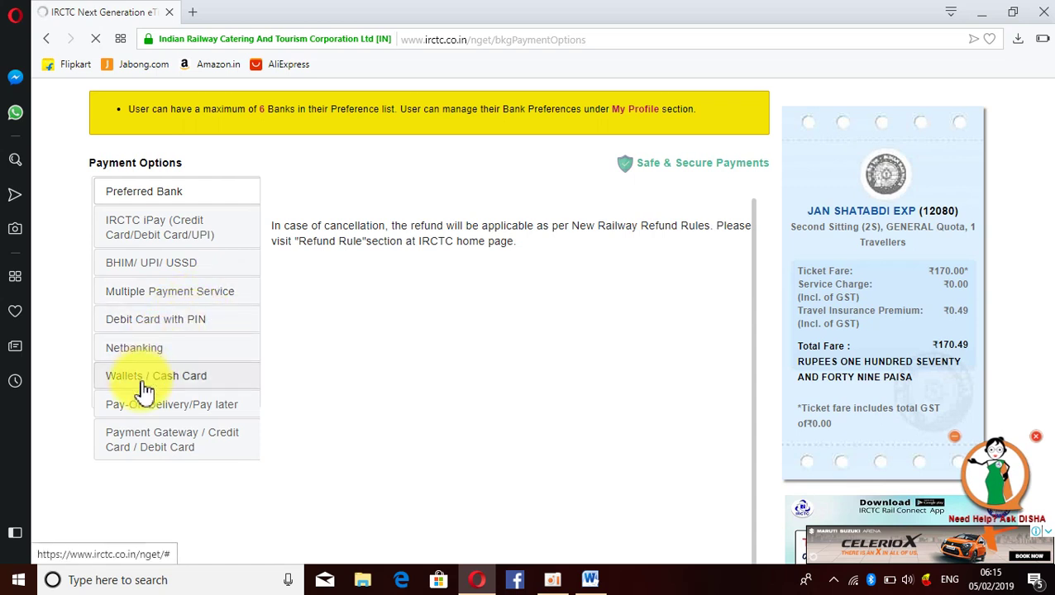
Pay by Debit Card with PIN through State Bank of India, added as a preferred bank.
left_click(159, 329)
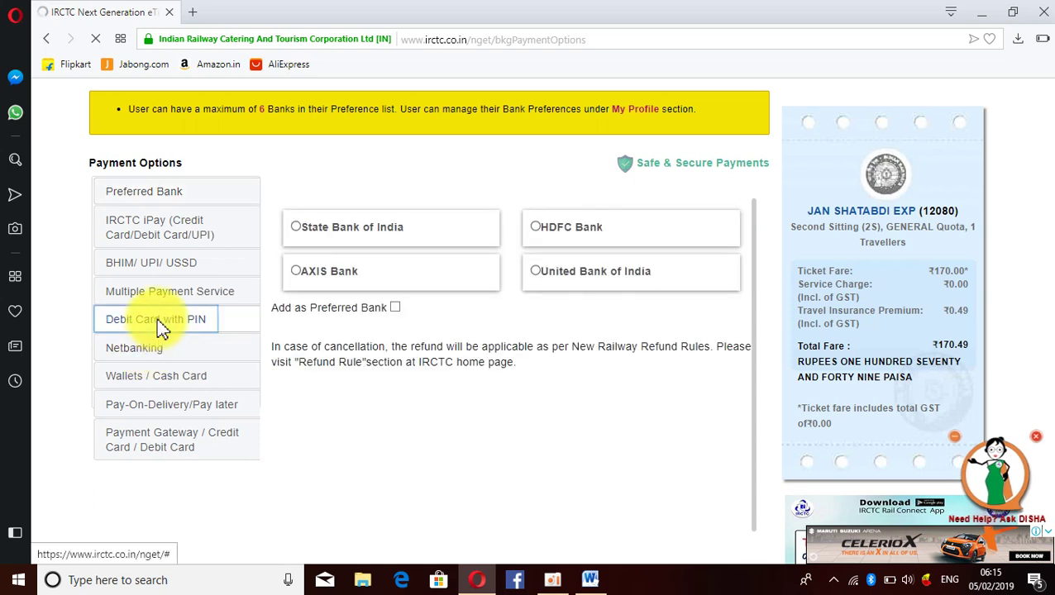
left_click(297, 229)
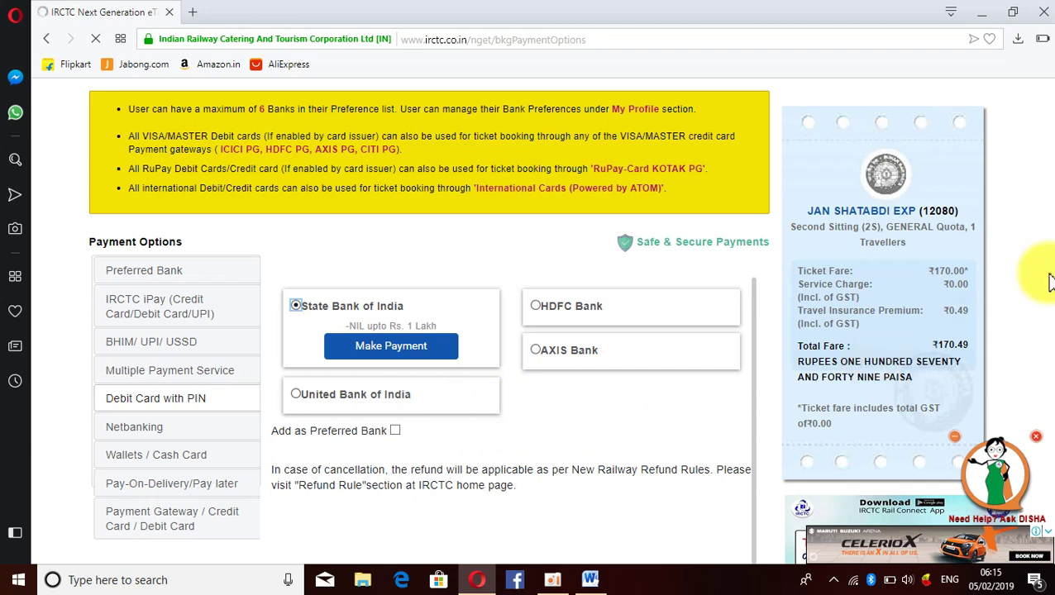
scroll(1050, 256, "down", 3)
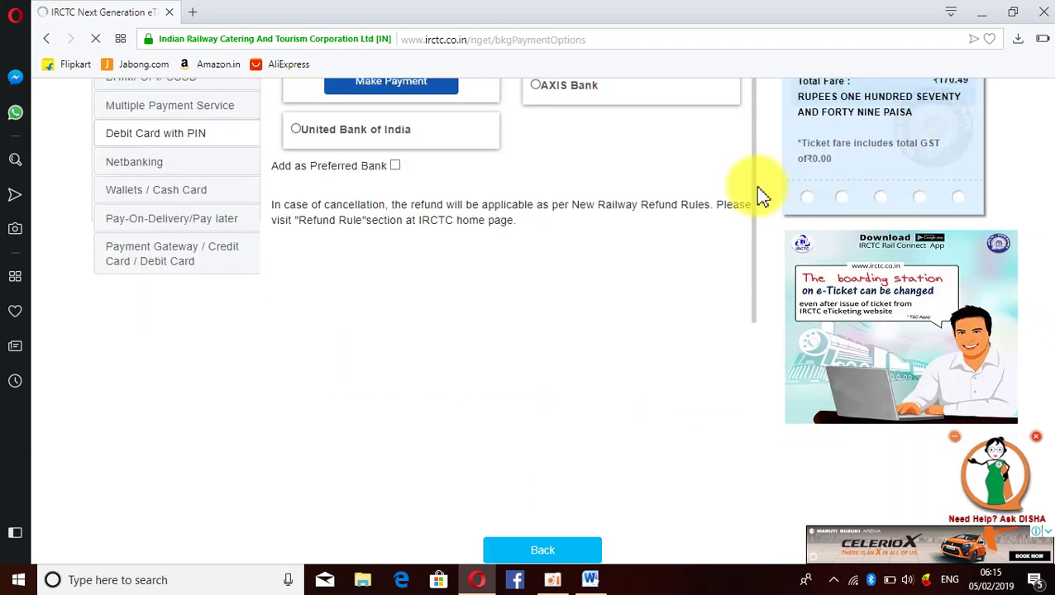
left_click(395, 166)
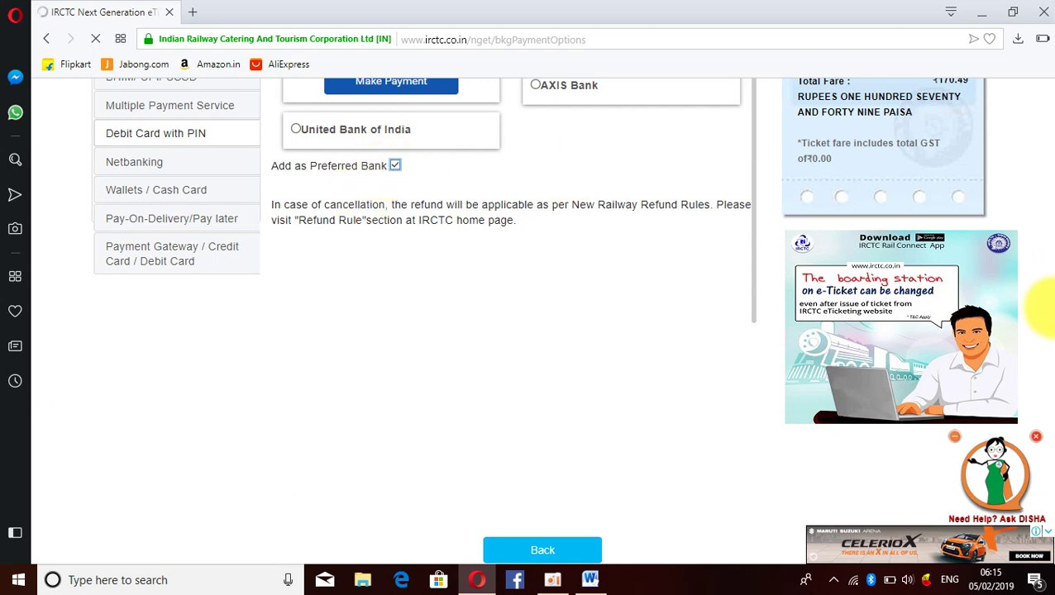
scroll(1046, 335, "down", 1)
scroll(1042, 335, "down", 1)
scroll(1040, 314, "up", 4)
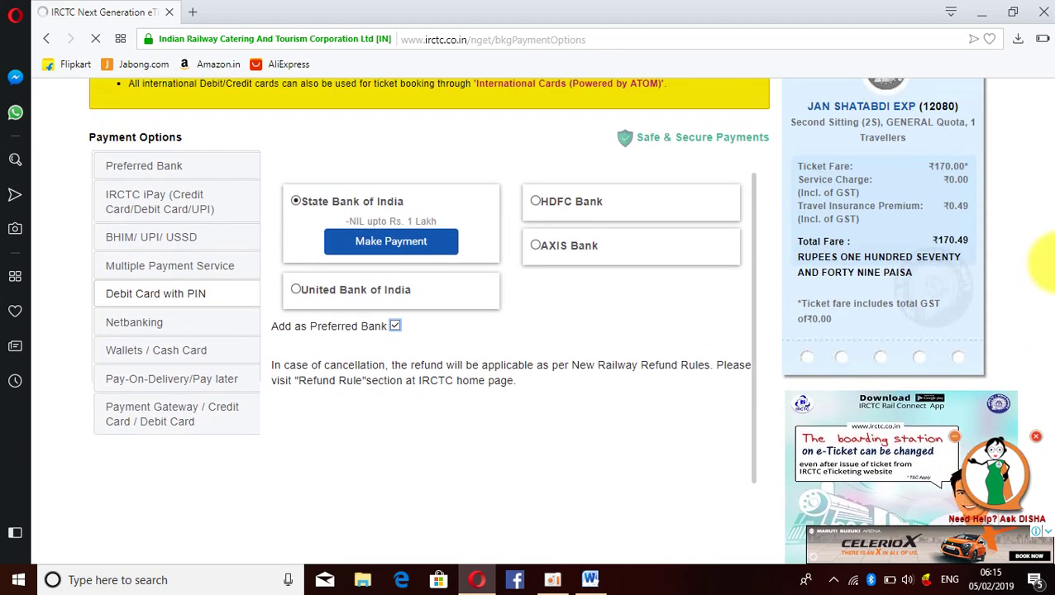
scroll(1046, 281, "down", 3)
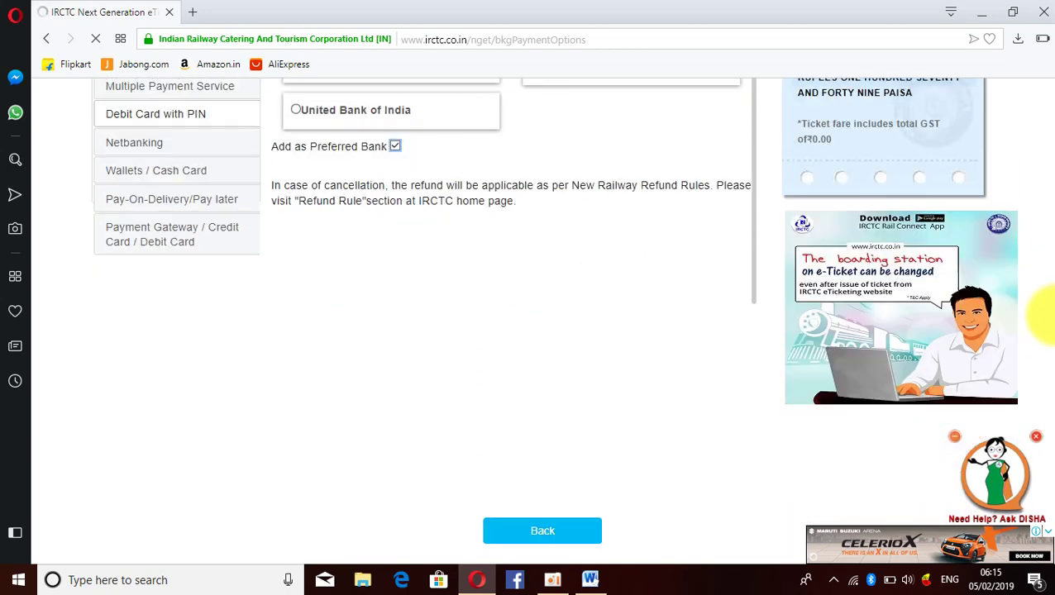
scroll(1046, 322, "down", 1)
scroll(1044, 289, "up", 3)
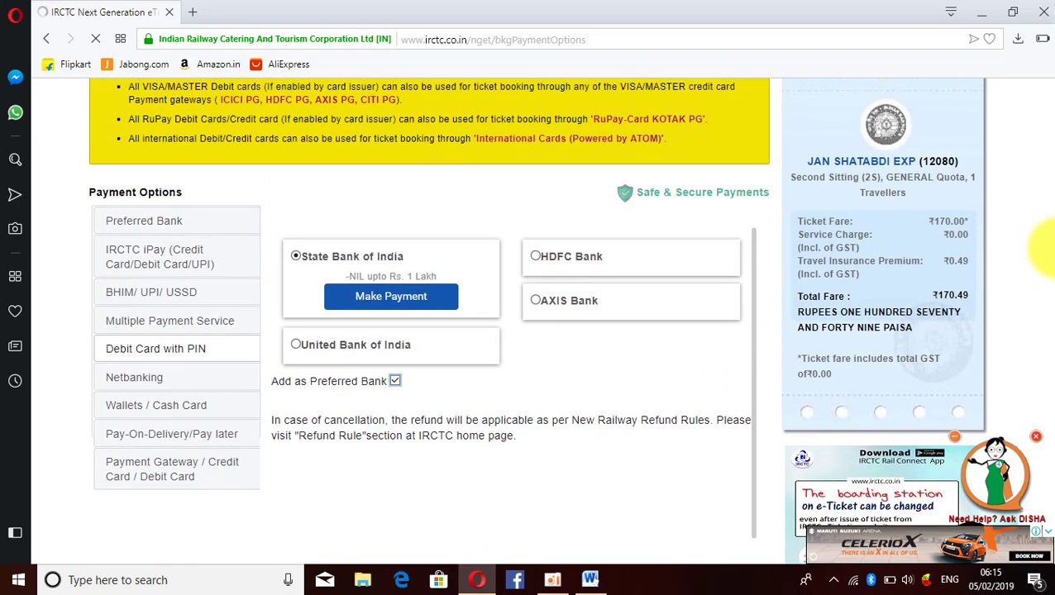
Proceed with Make Payment to open the SBI debit card page for ₹170.49.
left_click(411, 304)
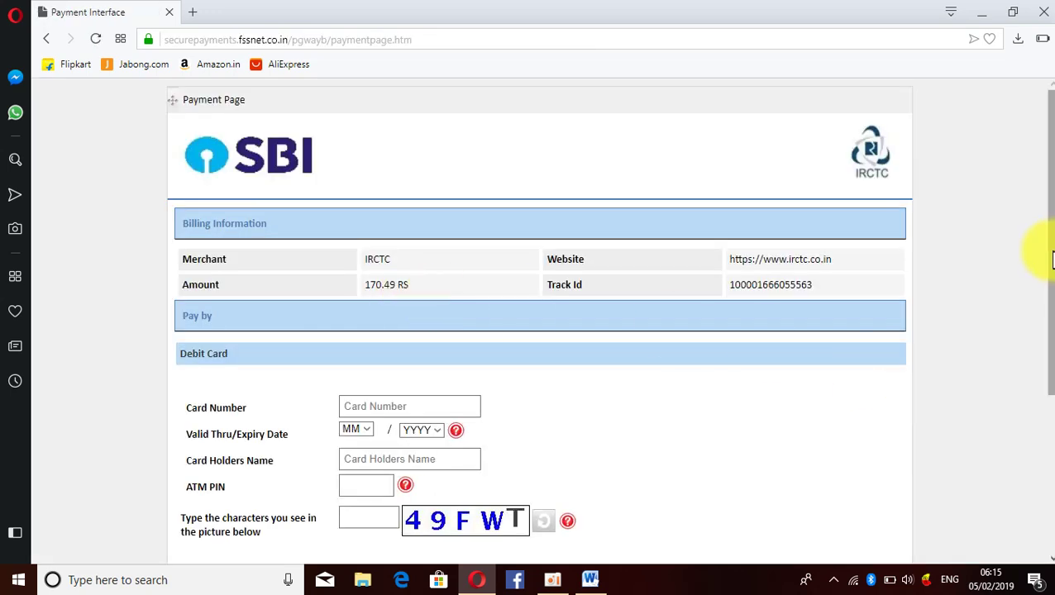
left_click_drag(1051, 259, 1036, 348)
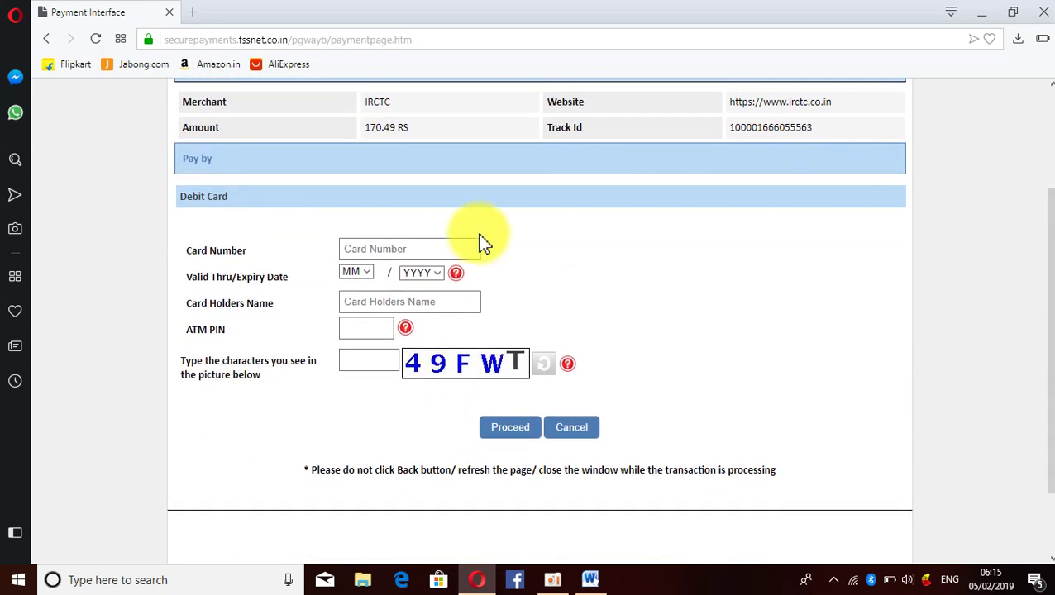
left_click(372, 250)
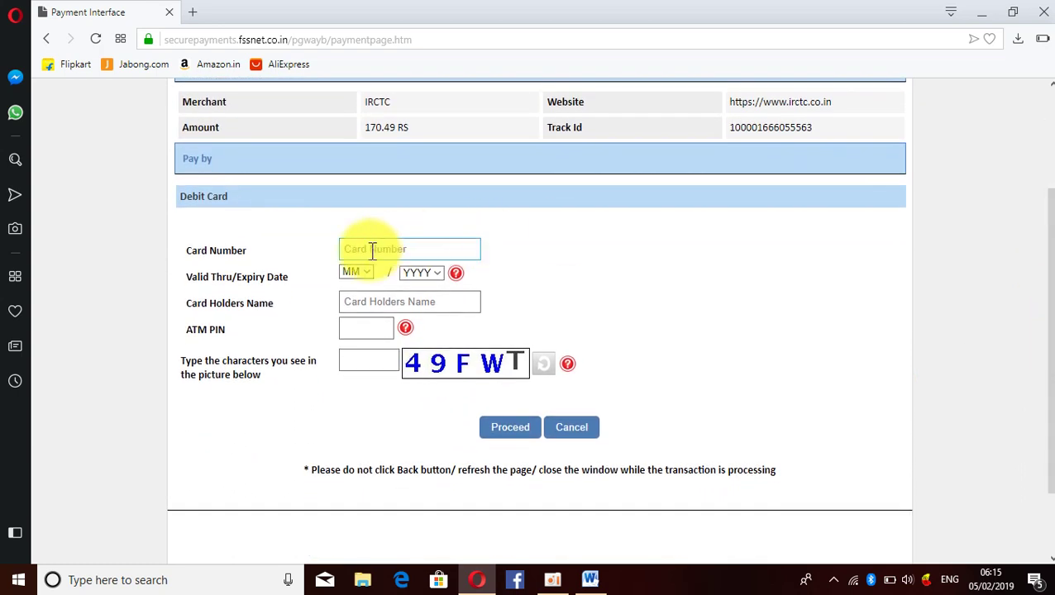
left_click(365, 300)
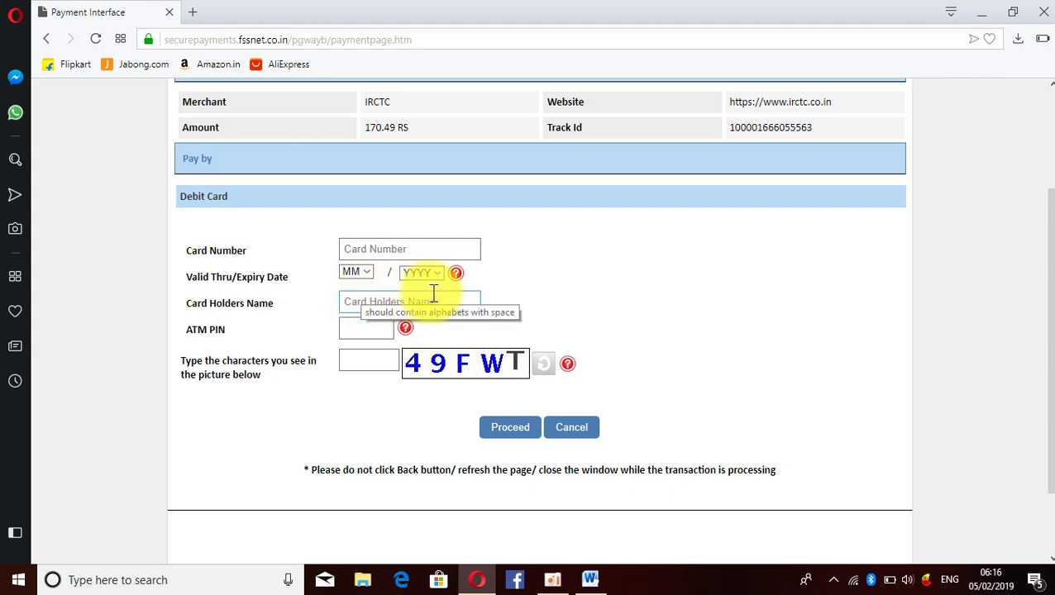
left_click(348, 327)
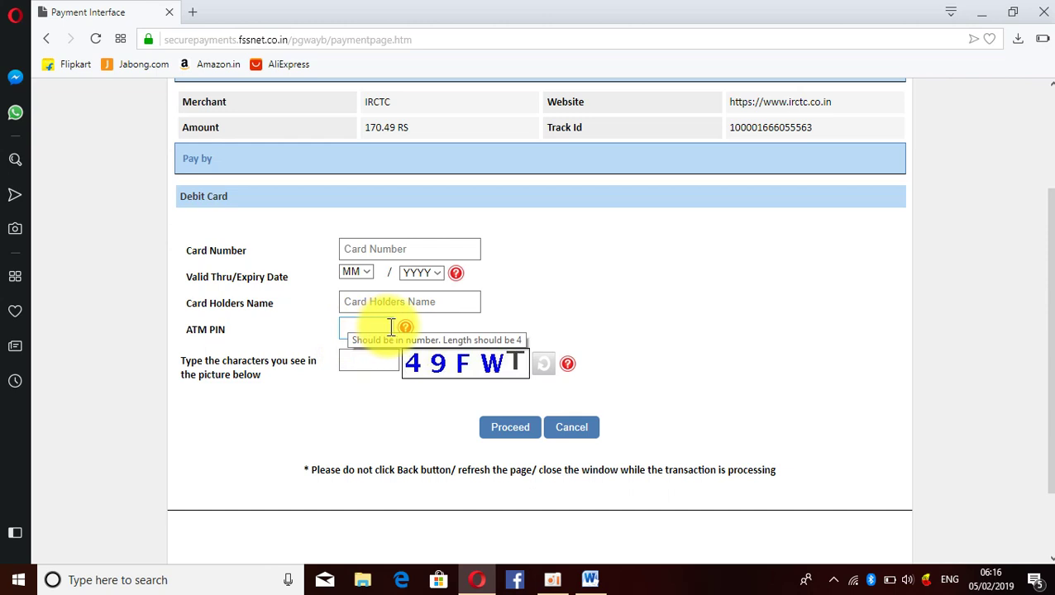
left_click(353, 359)
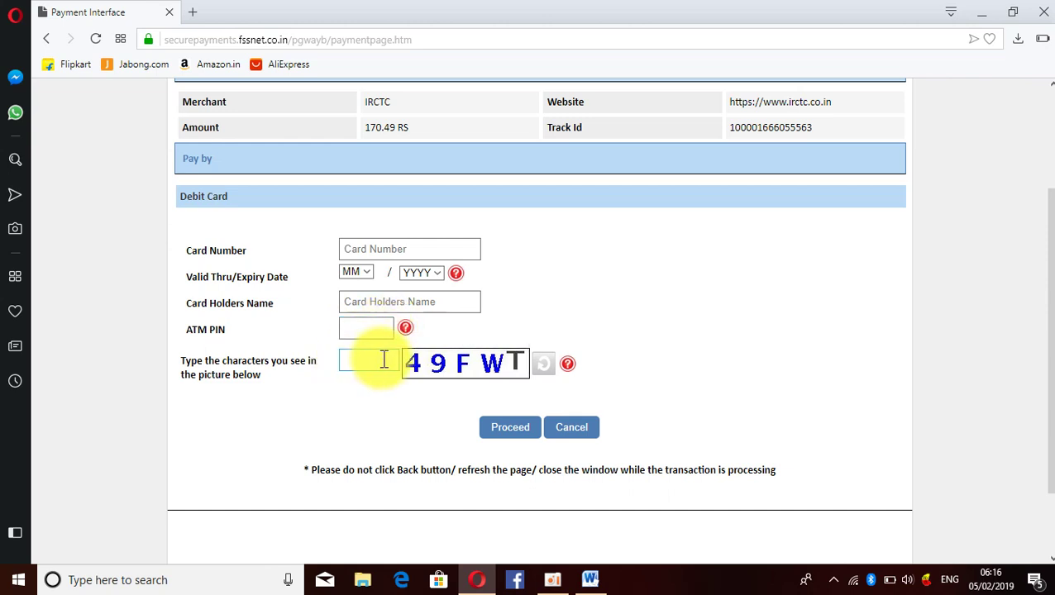
left_click(380, 157)
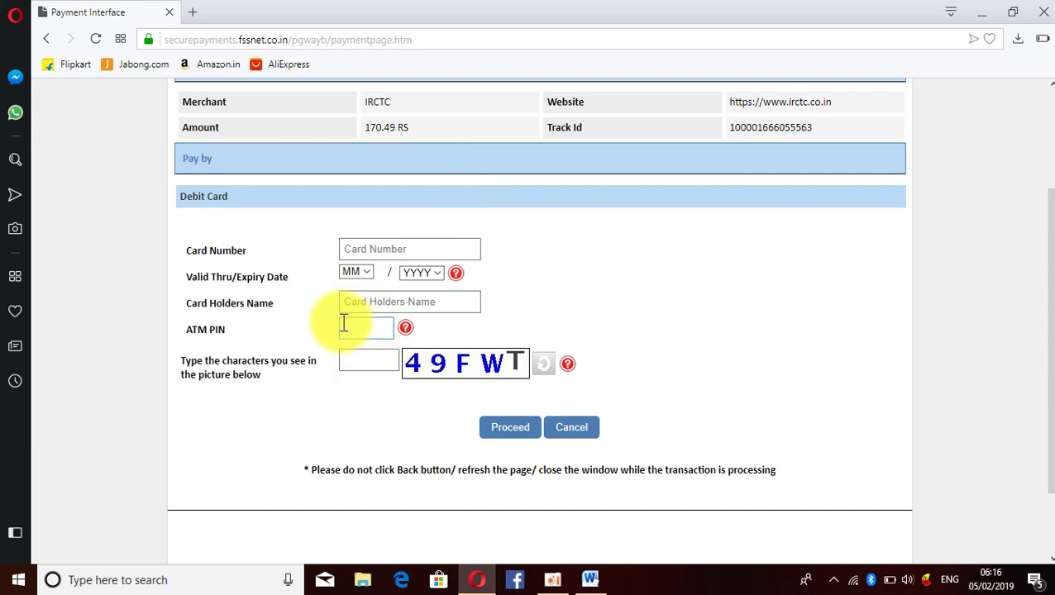
left_click(509, 436)
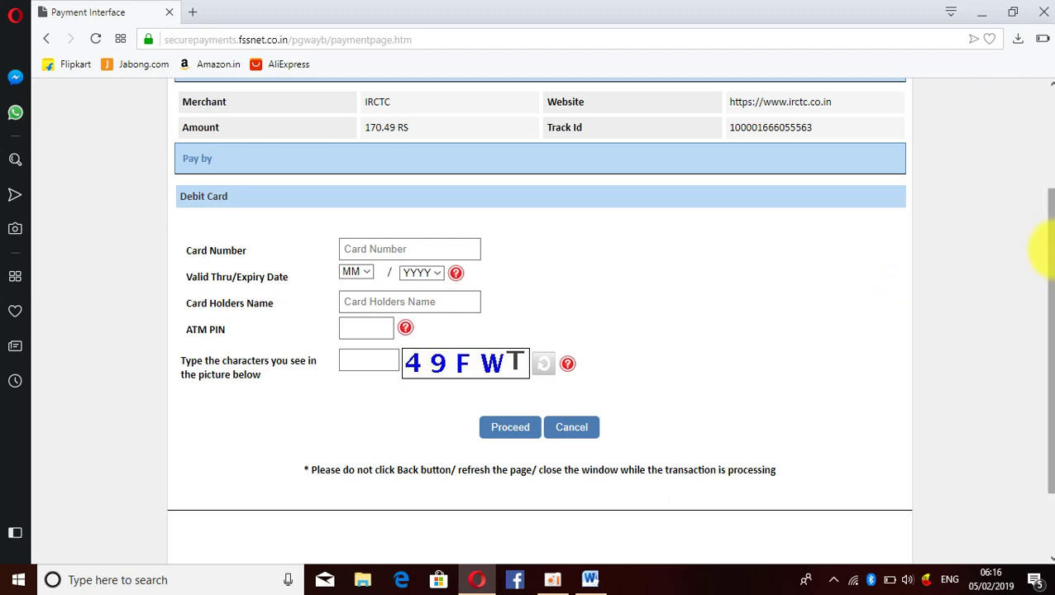
left_click_drag(1052, 263, 1050, 236)
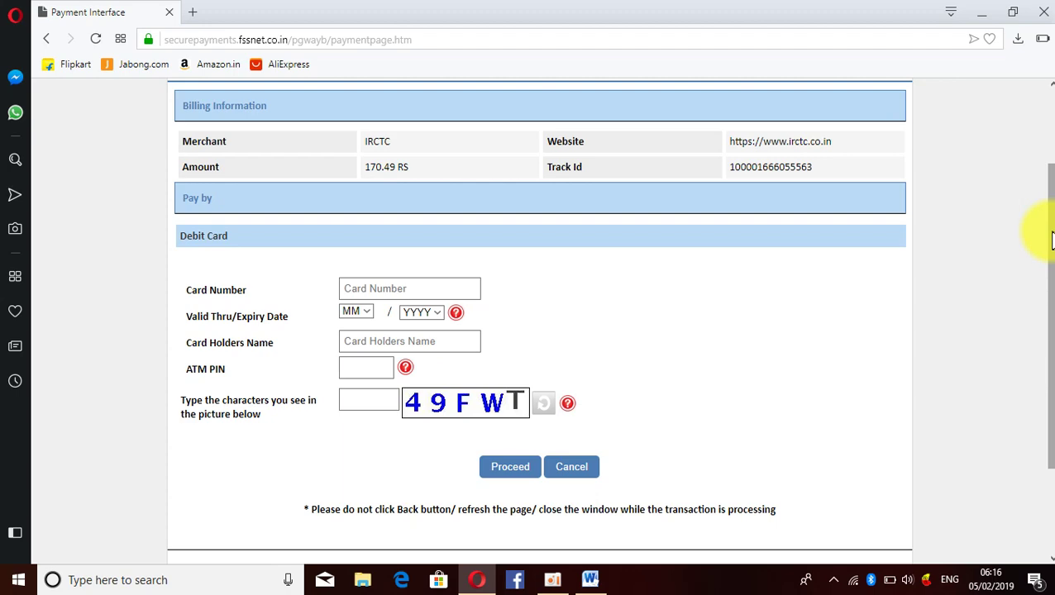
mouse_move(1051, 240)
left_mouse_down()
mouse_move(1052, 222)
mouse_move(1050, 264)
mouse_move(1052, 157)
mouse_move(1052, 259)
left_mouse_up()
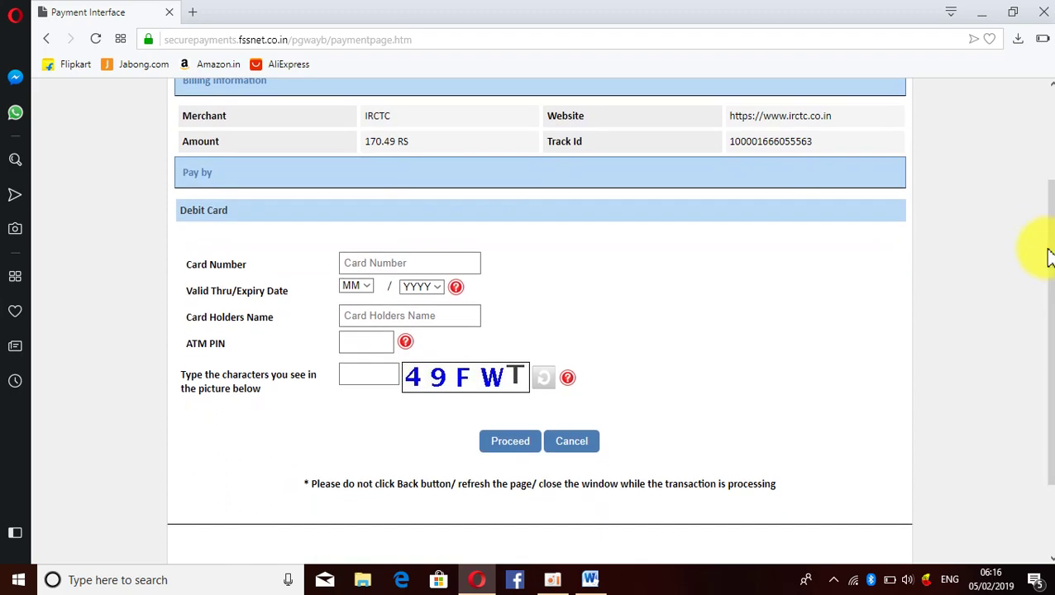